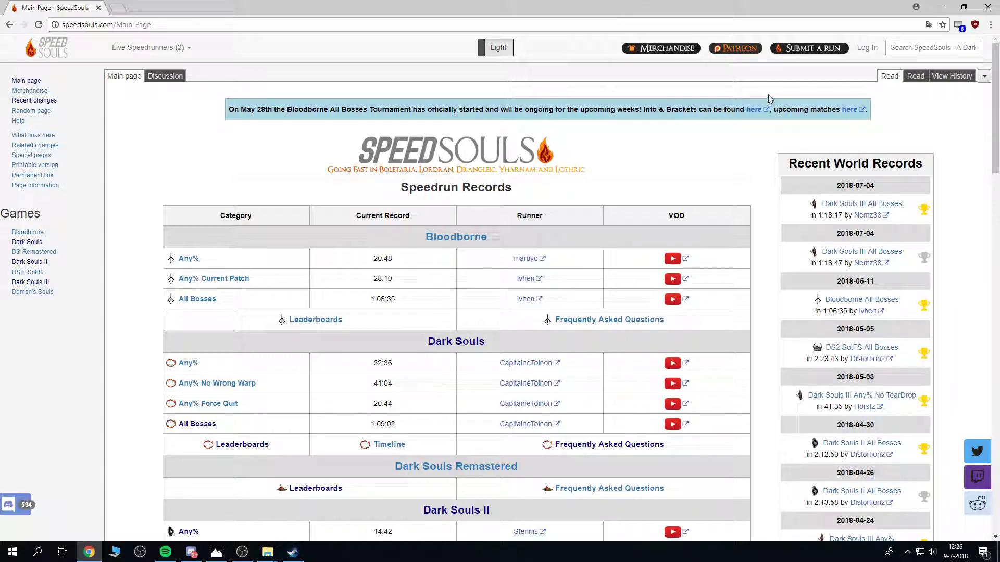
- On SpeedSouls, go from the Dark Souls II page via Utilities and Resources to the Downpatching guide
scroll(712, 164, down, 1)
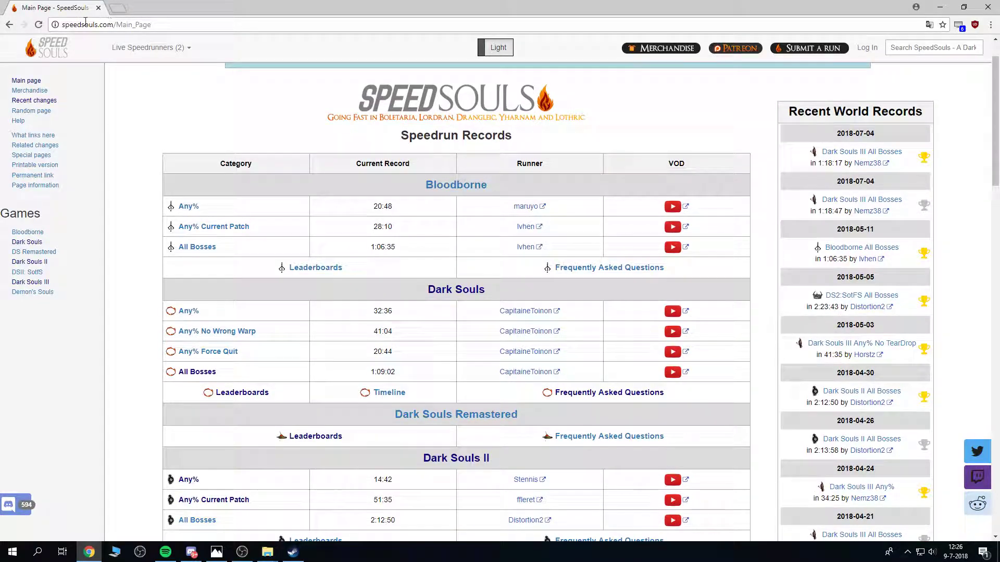
scroll(719, 179, down, 3)
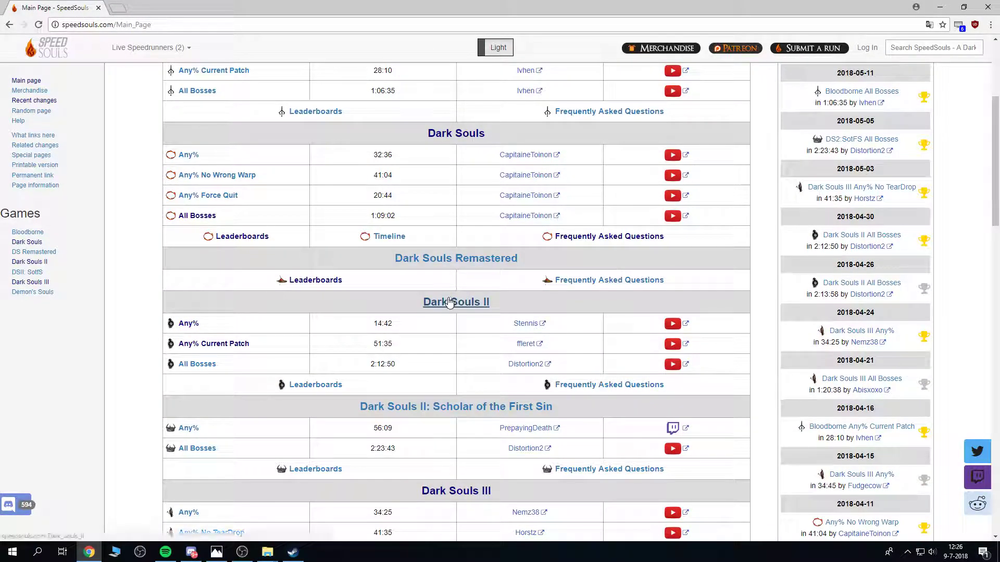
click(450, 302)
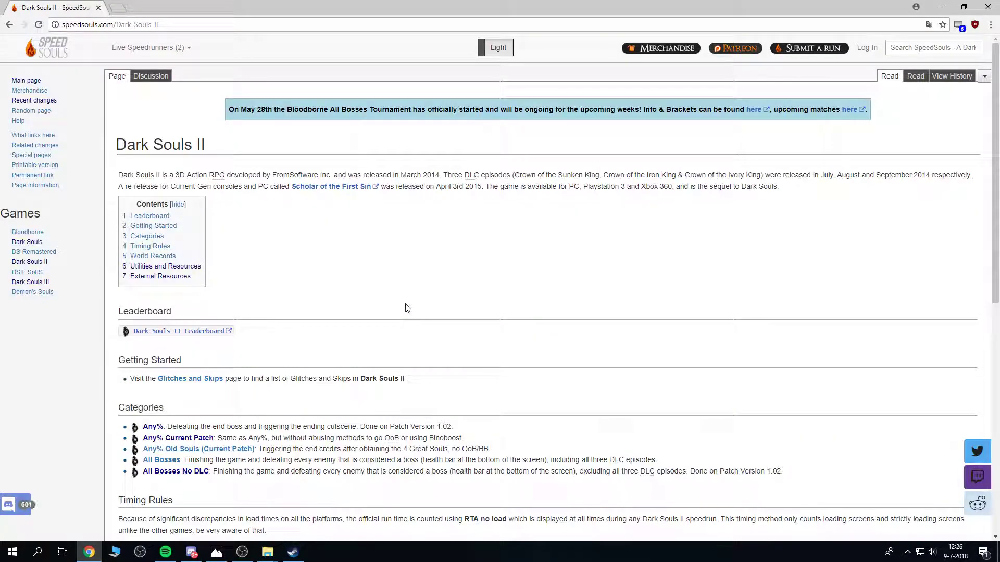
click(133, 268)
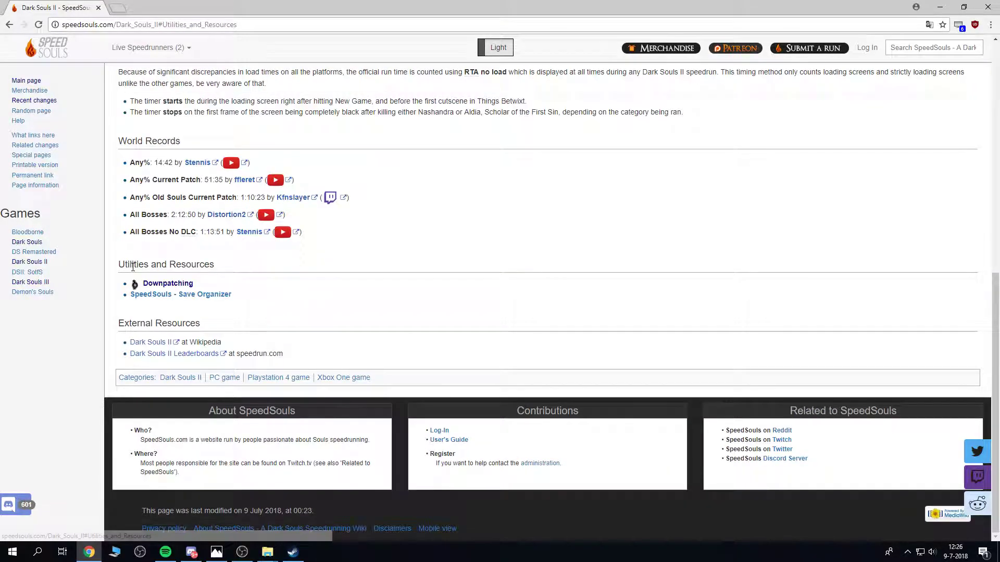
click(160, 286)
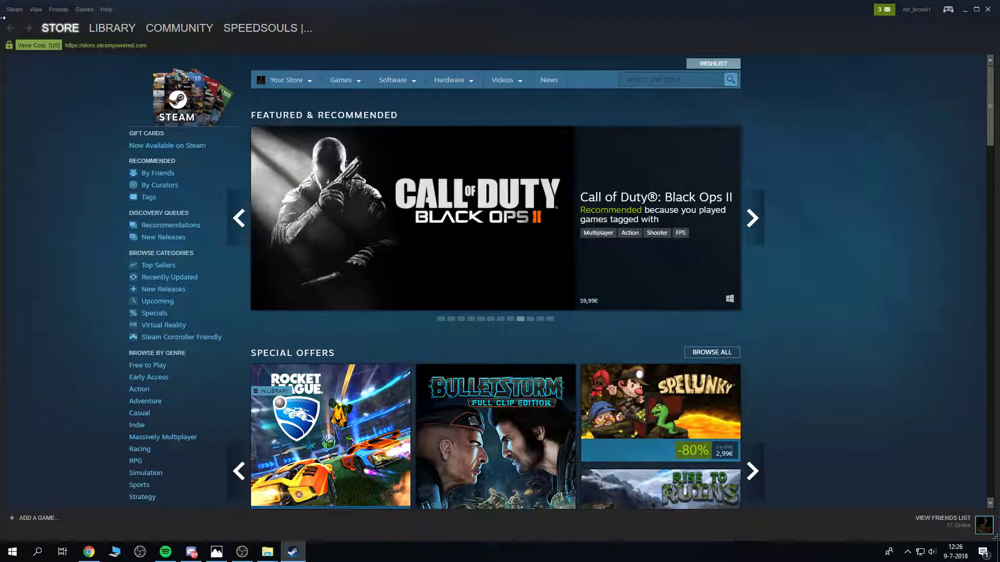
- Briefly open and close the Steam menu, then open the Windows Run prompt from the Win+X menu
click(14, 9)
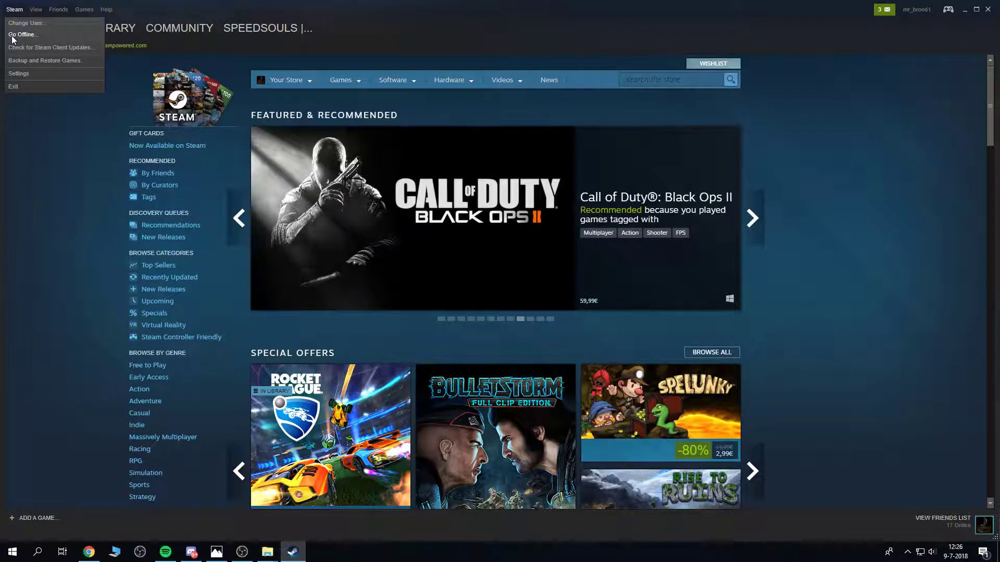
click(37, 107)
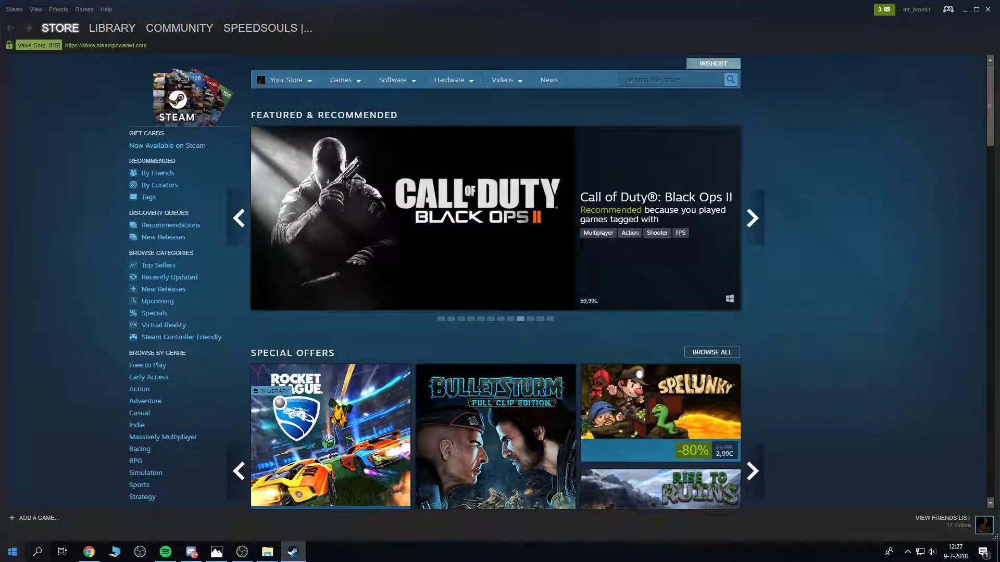
key(super+x)
click(44, 510)
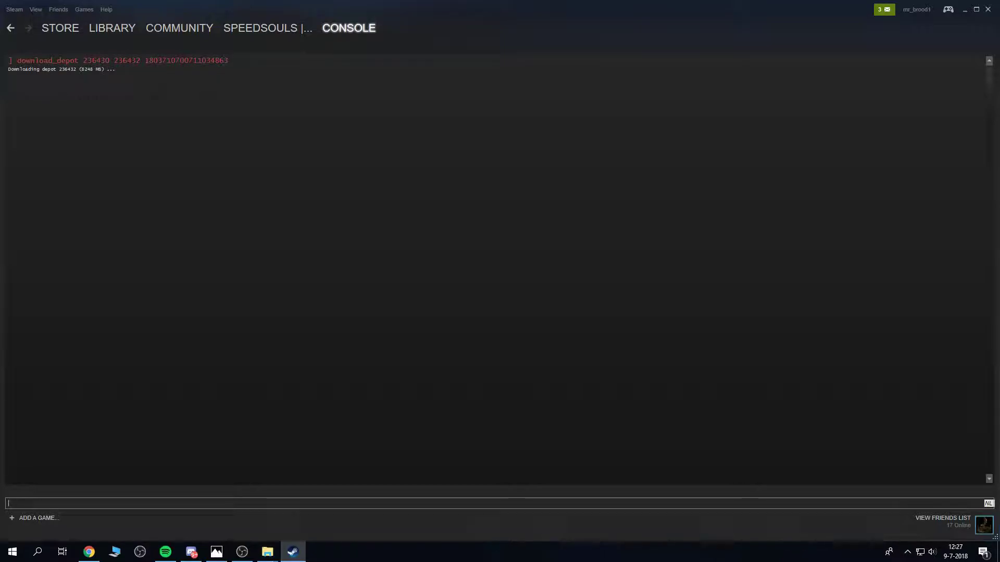
key(alt+Tab)
key(alt+Tab)
mouse_move(130, 29)
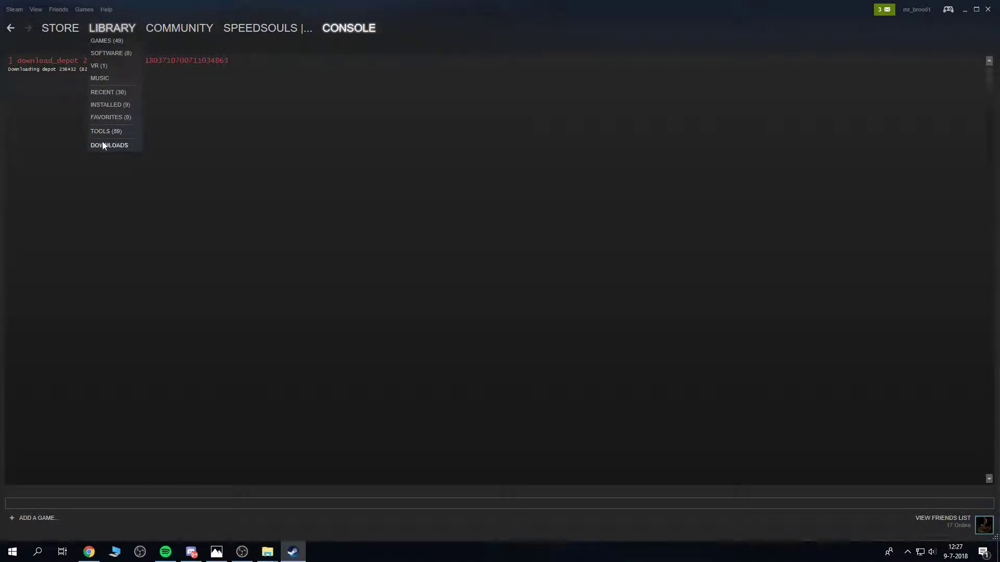
click(105, 145)
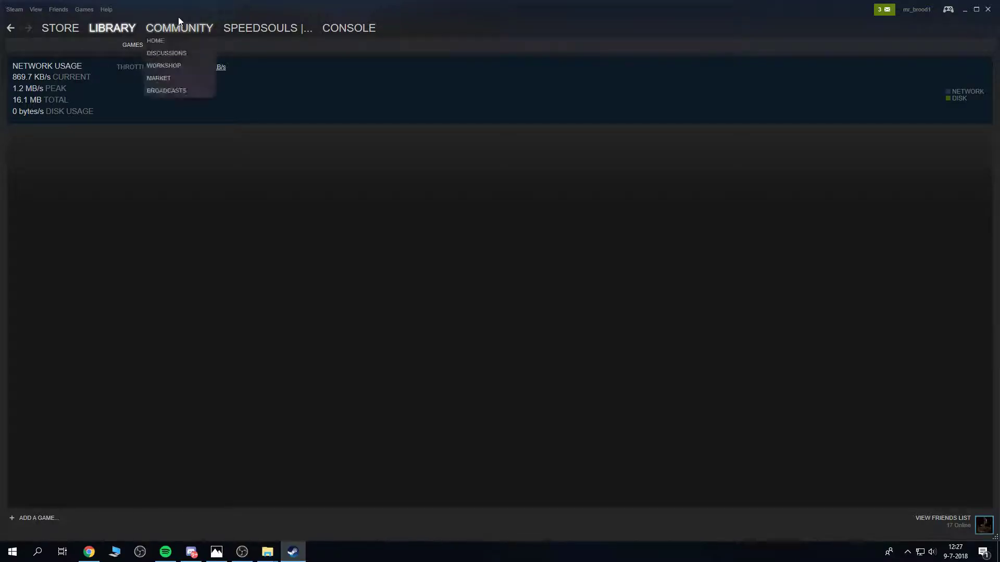
click(342, 30)
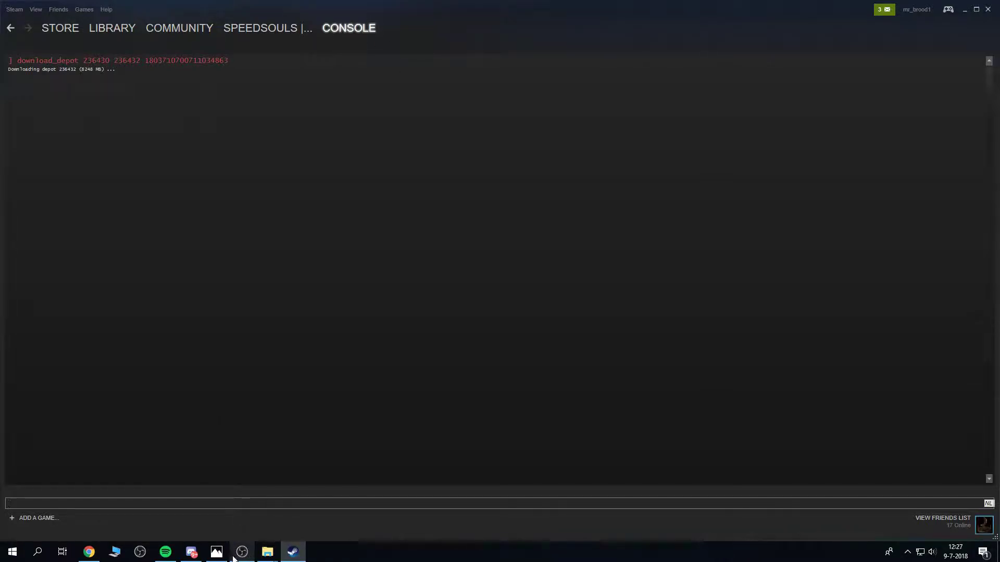
click(216, 551)
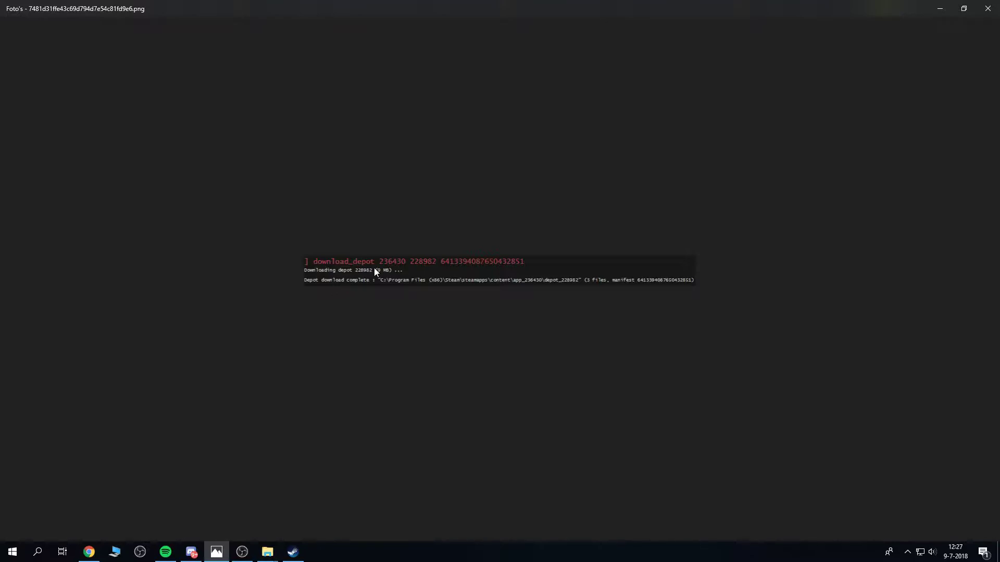
scroll(374, 270, up, 3)
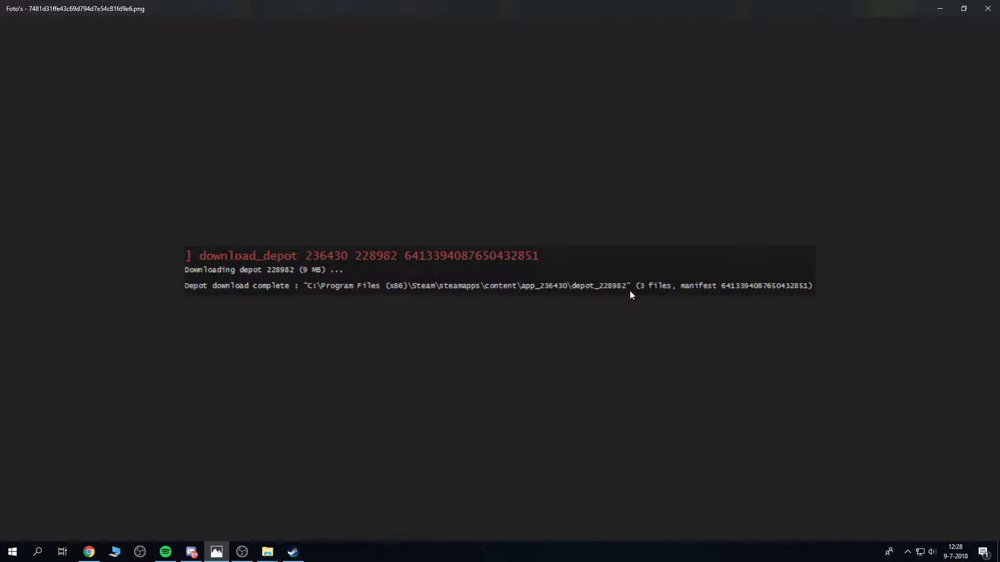
- Minimize the screenshot viewer and Steam, and bring up the steamapps Explorer window
click(941, 8)
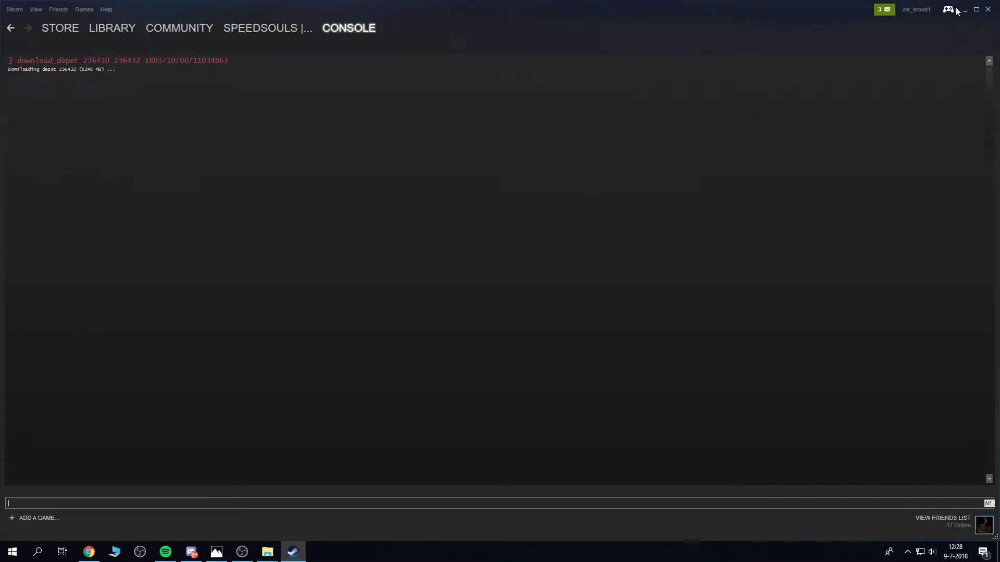
click(963, 9)
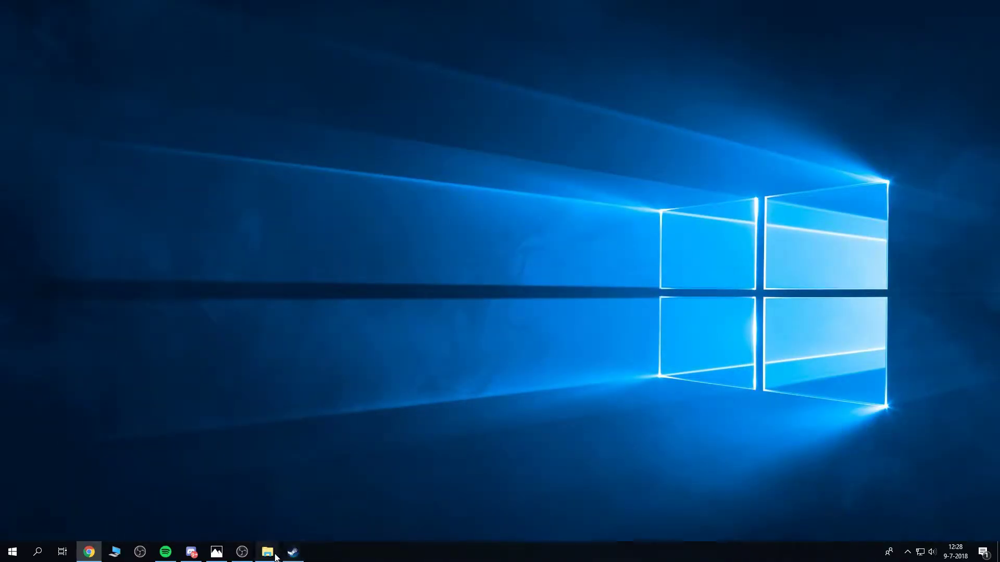
mouse_move(268, 551)
click(283, 536)
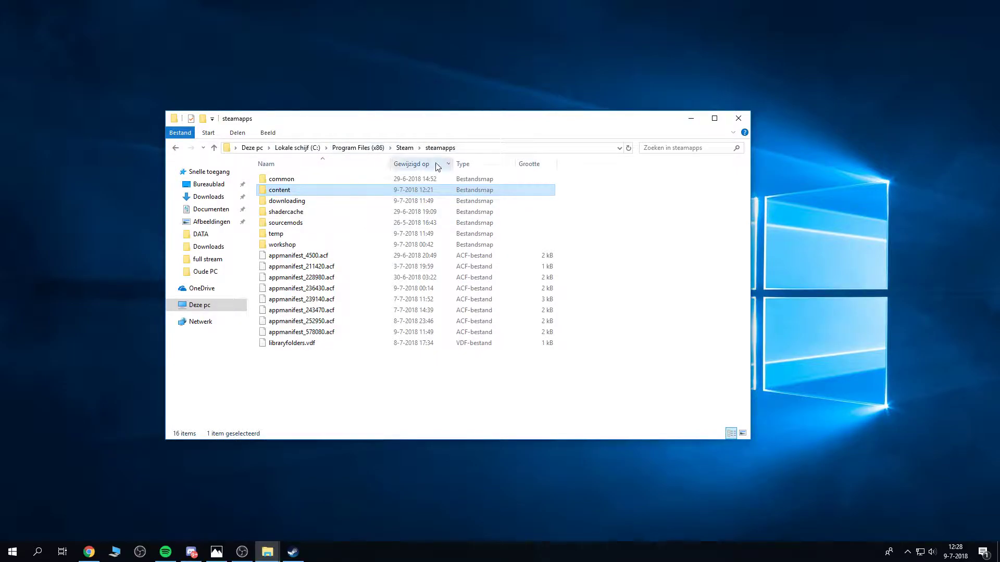
- Browse into content > app_236430 > depot_236432 > Game to view the seven downloaded files
double_click(285, 191)
double_click(289, 181)
double_click(290, 182)
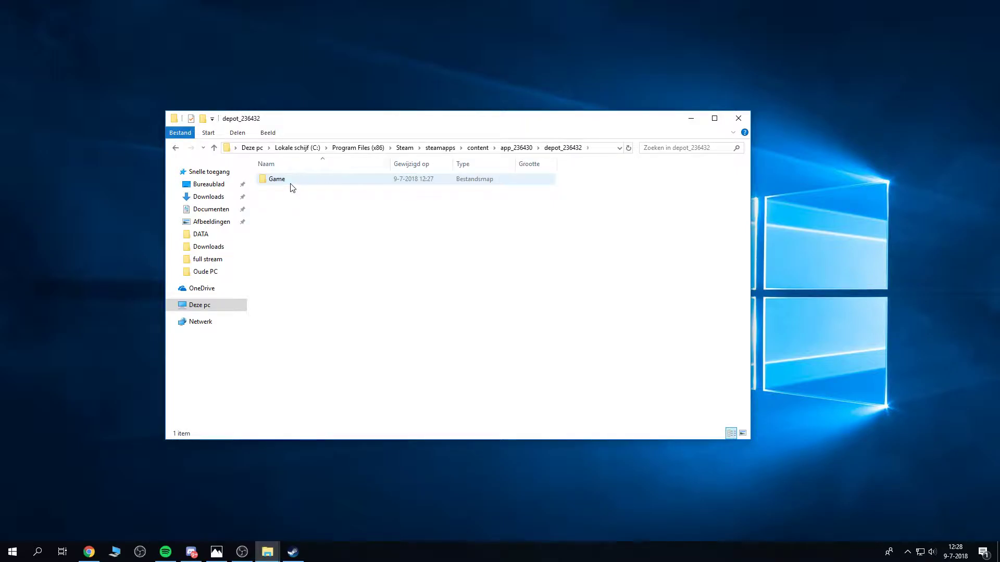
double_click(292, 181)
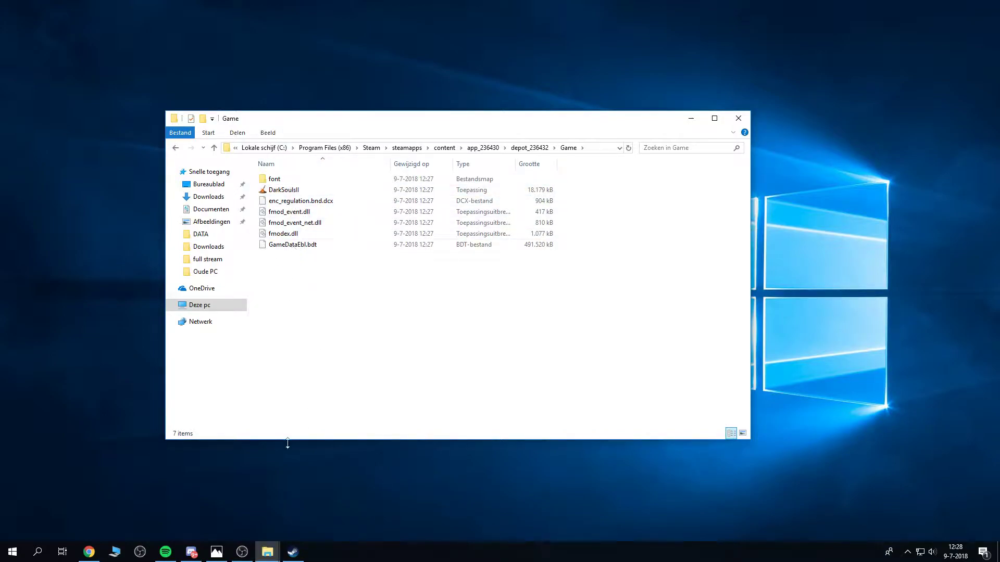
- Minimize the downloaded Game window and open the Game folder in the D: DSII patches\1.02 window
click(691, 118)
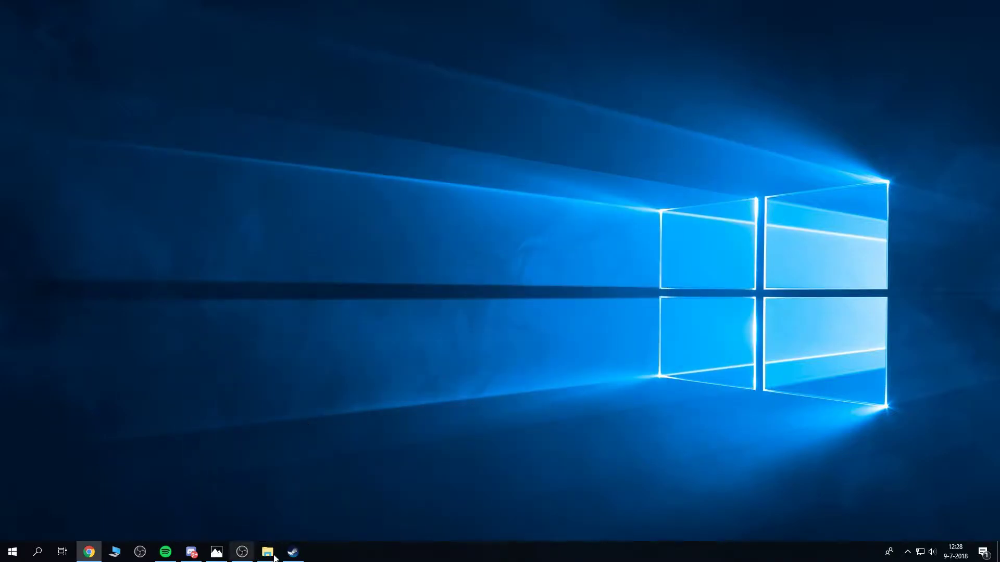
mouse_move(267, 552)
click(219, 528)
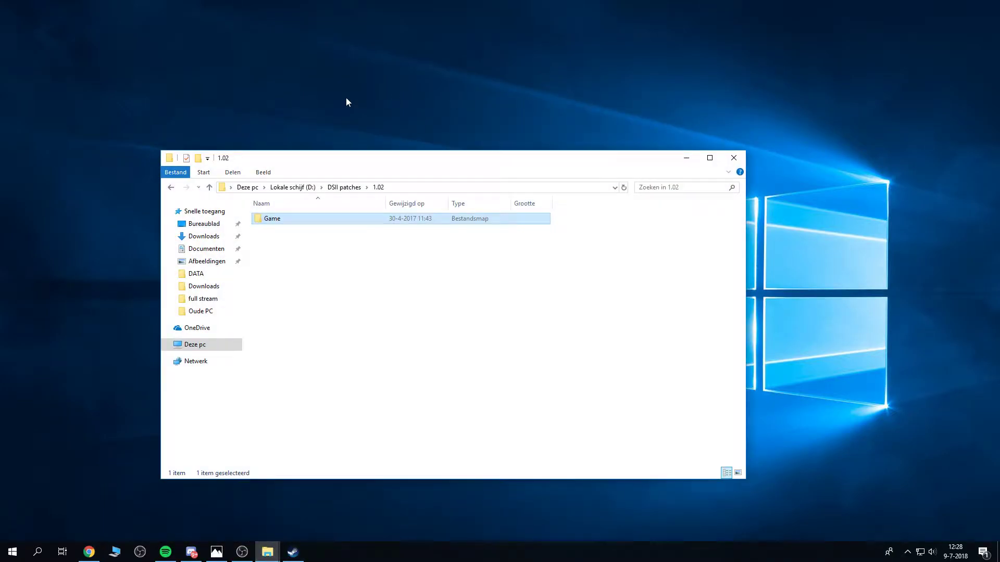
double_click(291, 222)
- Scroll through the 31 files in the 1.02 Game folder, checking individual file details
scroll(319, 257, down, 3)
scroll(319, 276, up, 3)
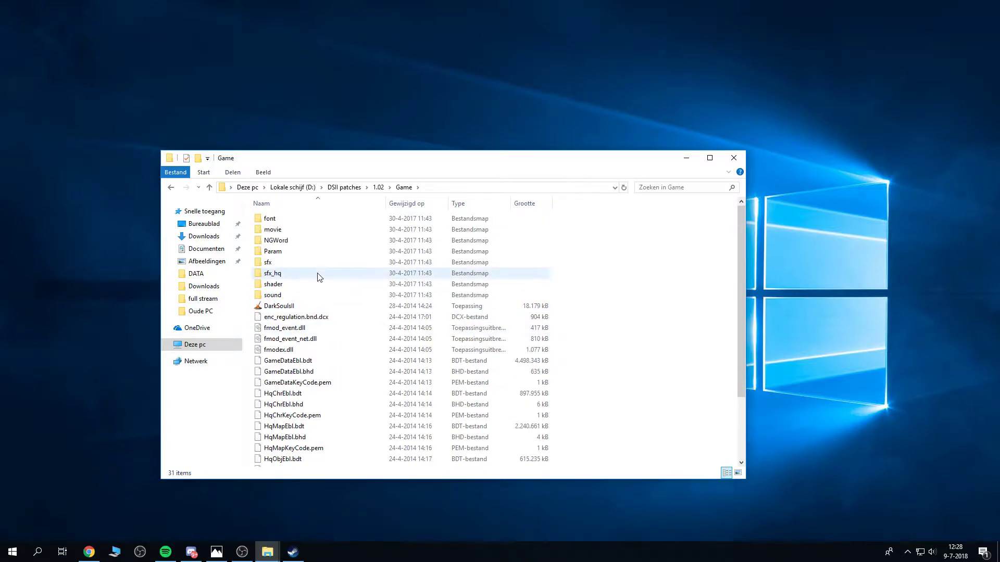
scroll(296, 302, down, 3)
scroll(304, 325, up, 3)
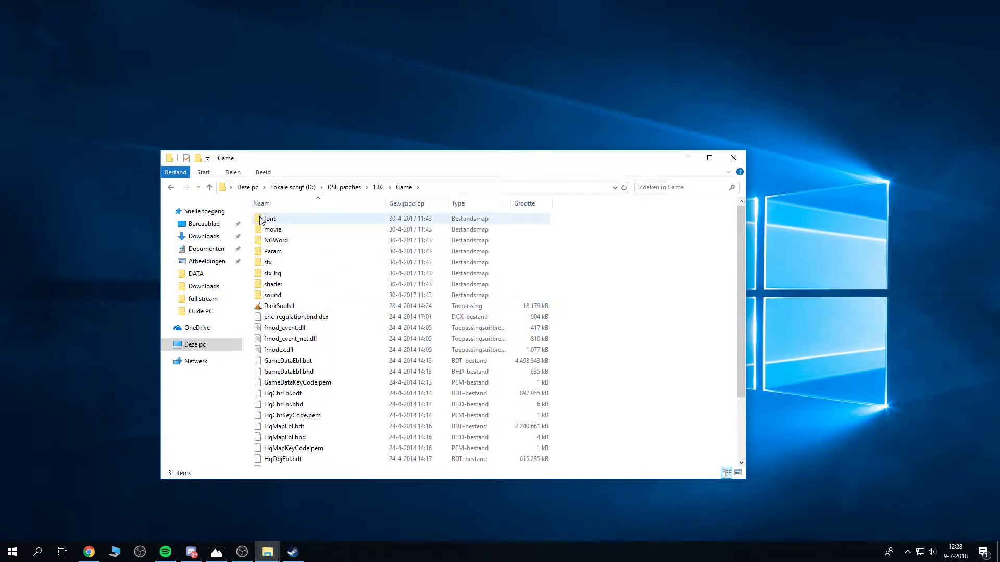
mouse_move(261, 220)
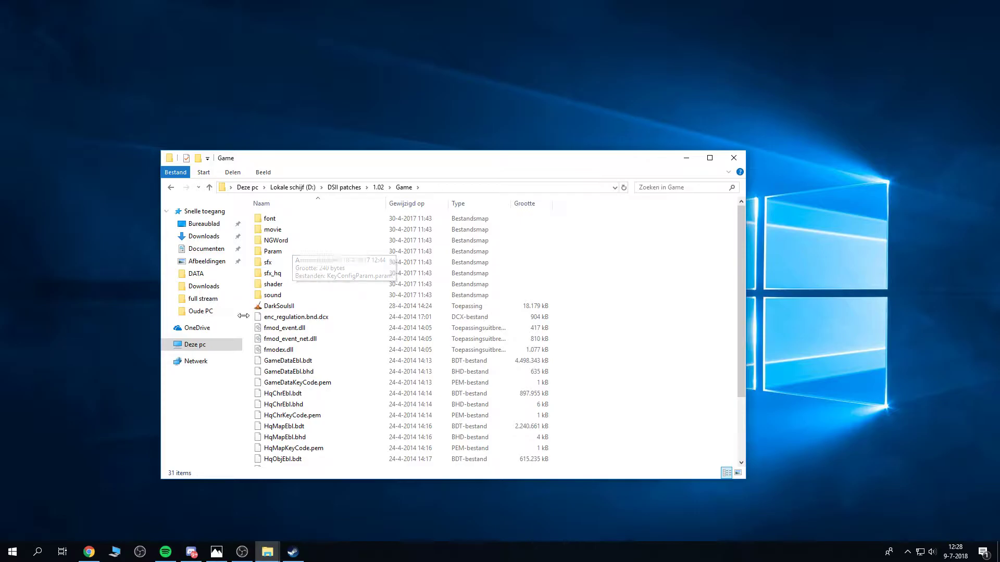
mouse_move(299, 310)
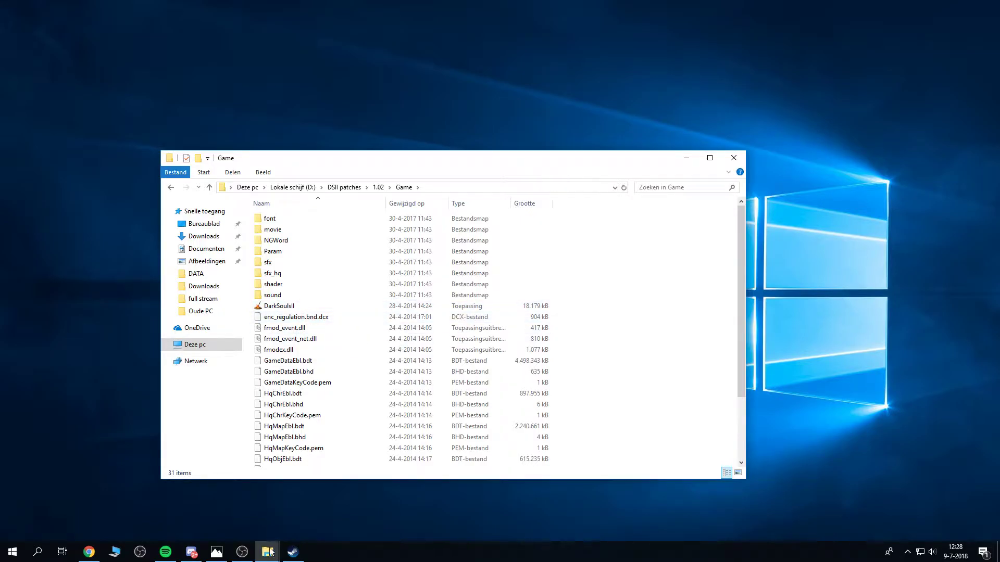
mouse_move(288, 558)
mouse_move(287, 530)
- Return to the 1.02 folder, then open steamapps\common\Dark Souls II in the other window and minimize it
click(373, 188)
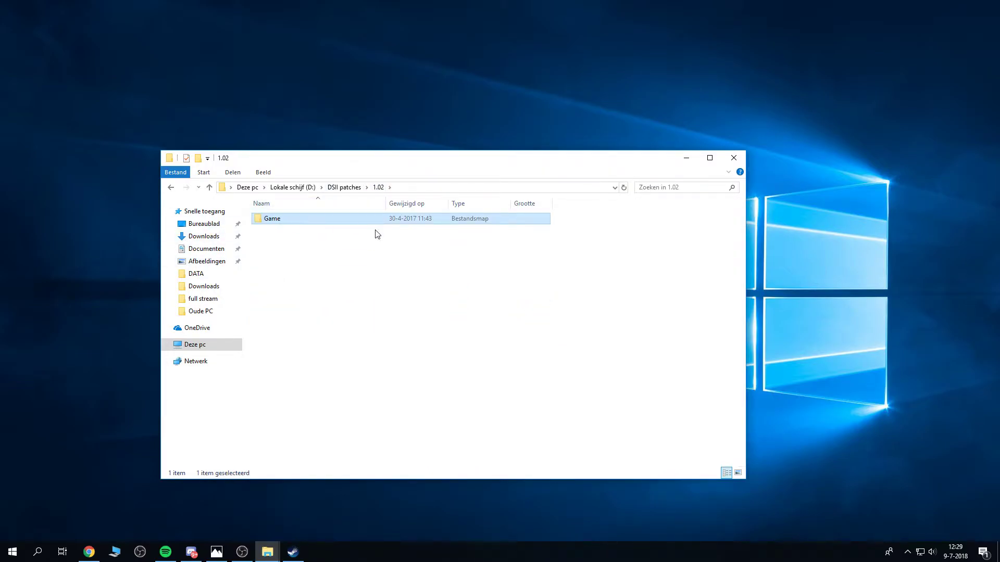
click(268, 552)
click(213, 502)
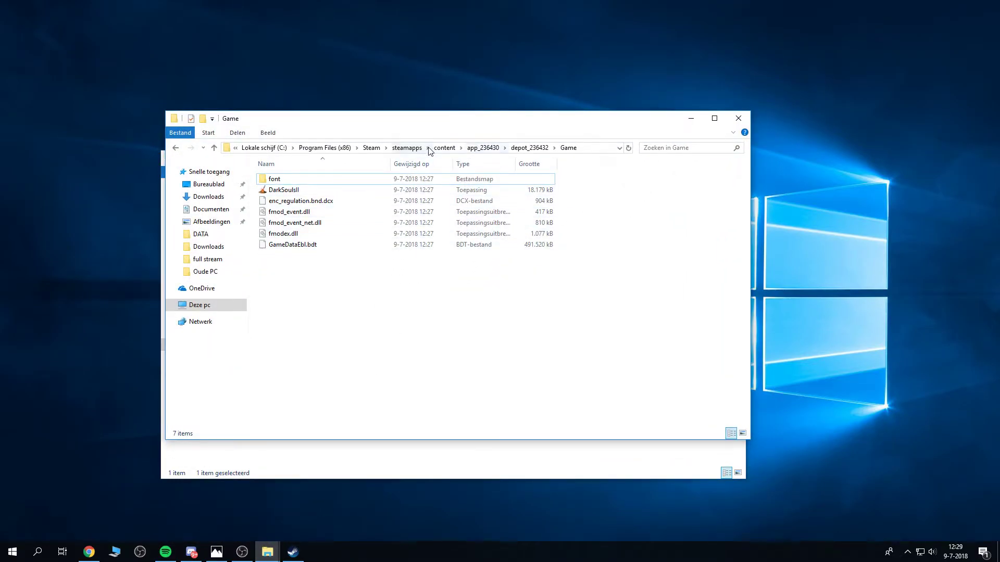
click(408, 148)
double_click(279, 179)
double_click(276, 190)
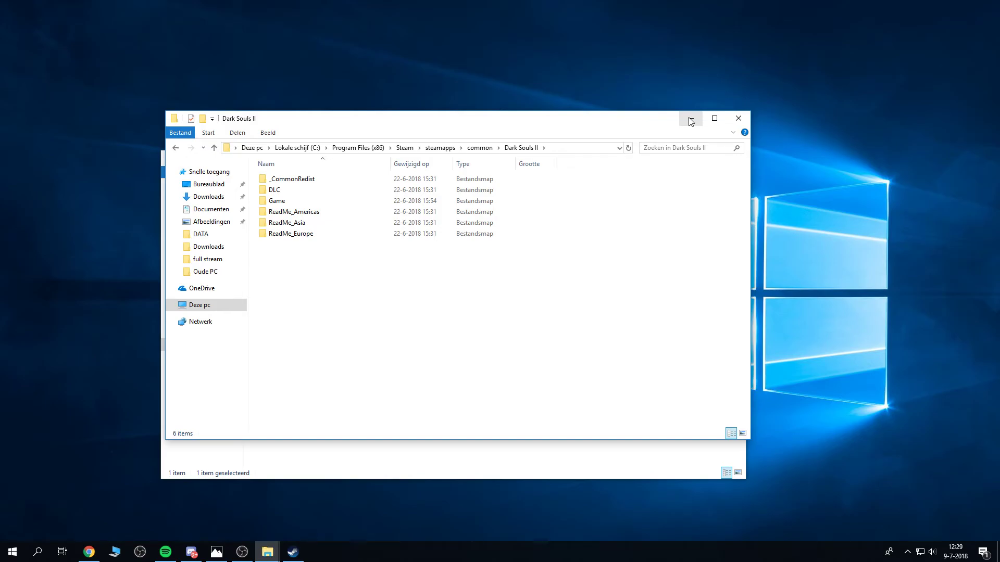
click(691, 121)
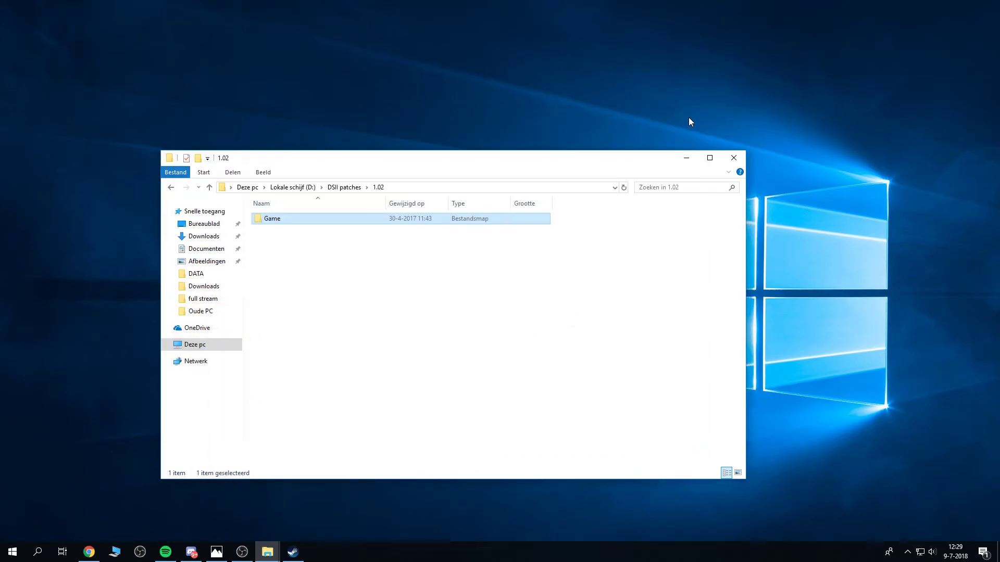